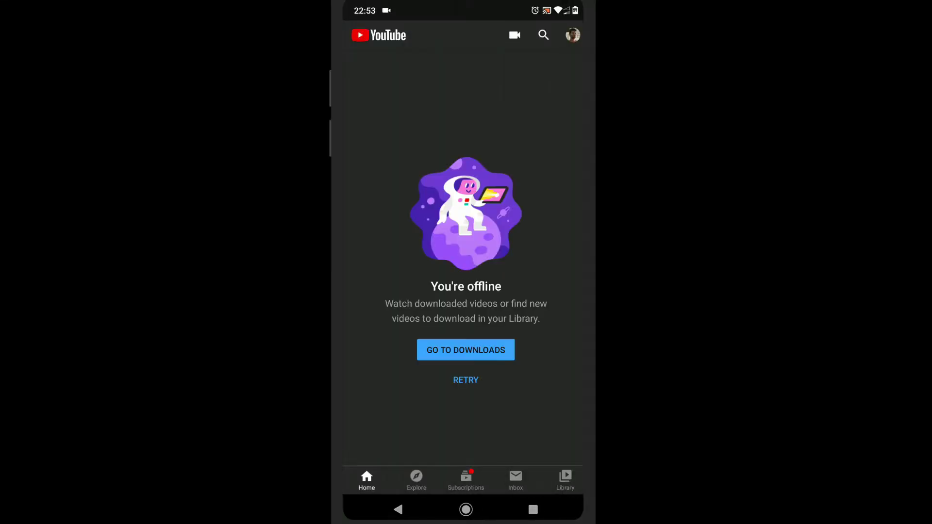
Step: Retry the offline YouTube feed, then go home and launch YT Studio from the app drawer
click(468, 380)
click(466, 510)
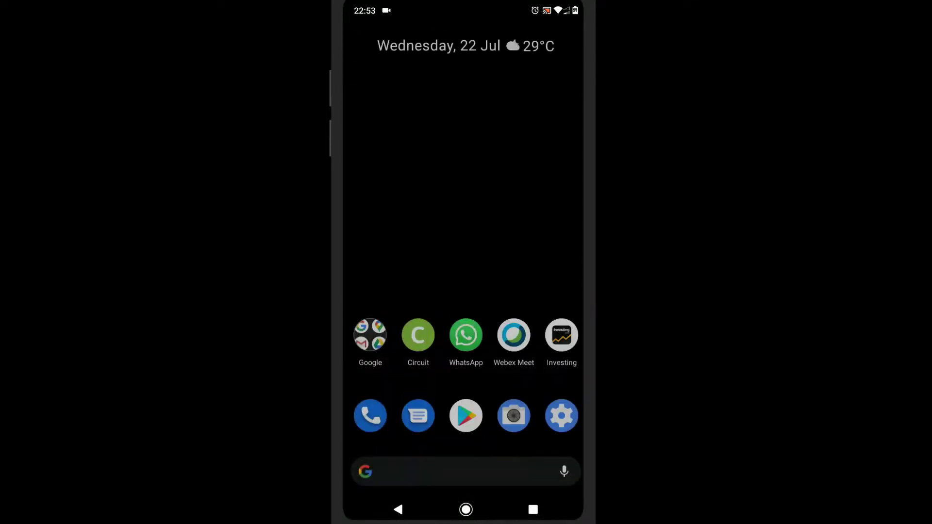
drag(466, 461, 467, 194)
scroll(466, 292, down, 10)
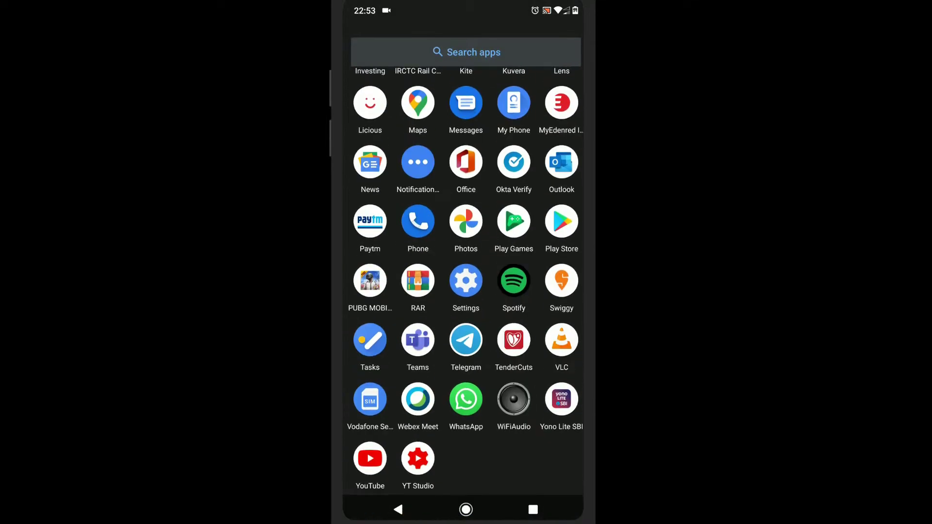
click(418, 456)
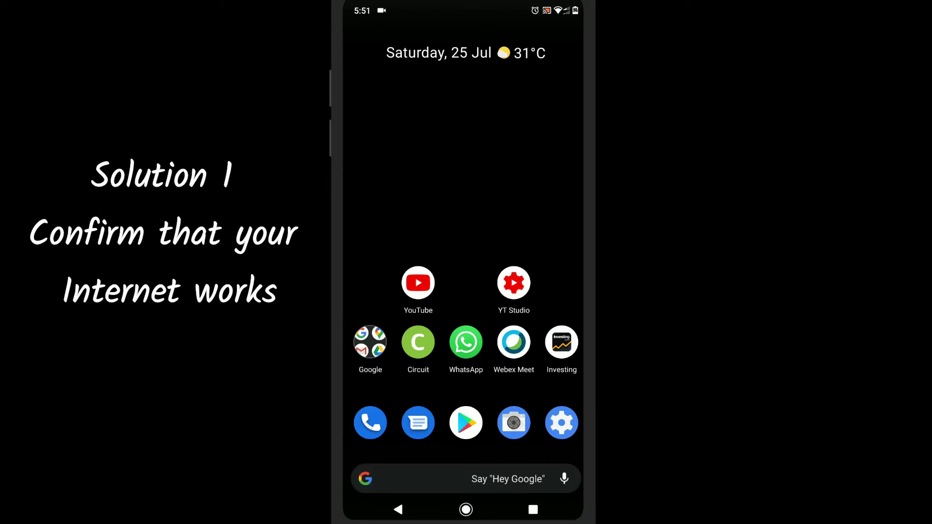
Step: Toggle airplane mode on and back off in Quick Settings, then close the shade
drag(463, 5, 464, 243)
click(446, 64)
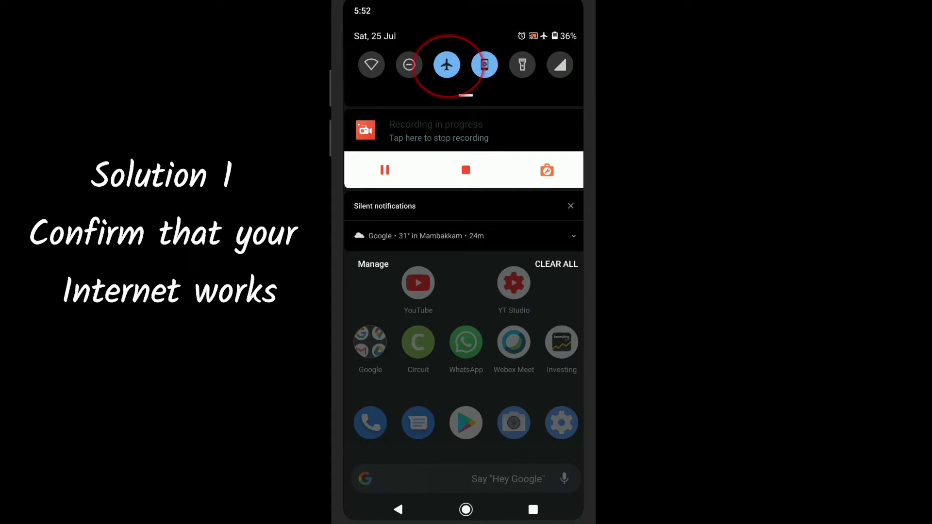
click(446, 64)
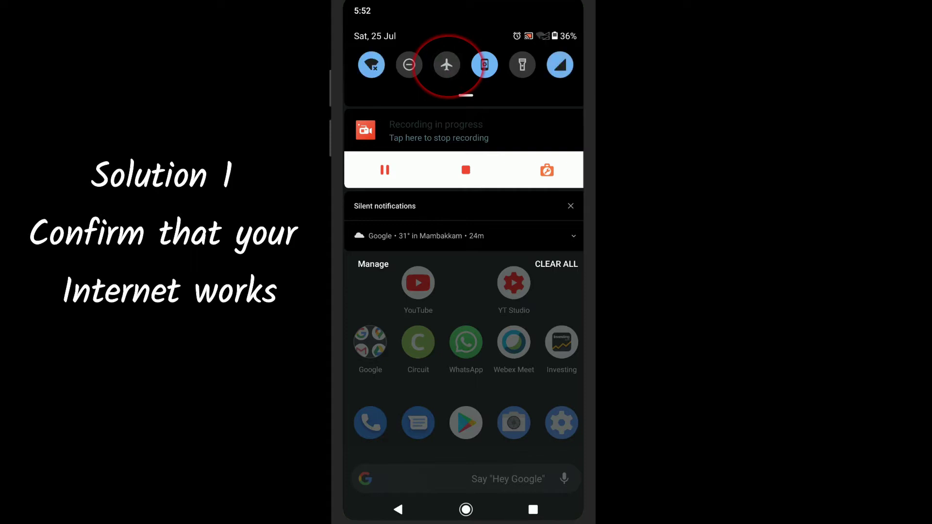
key(Escape)
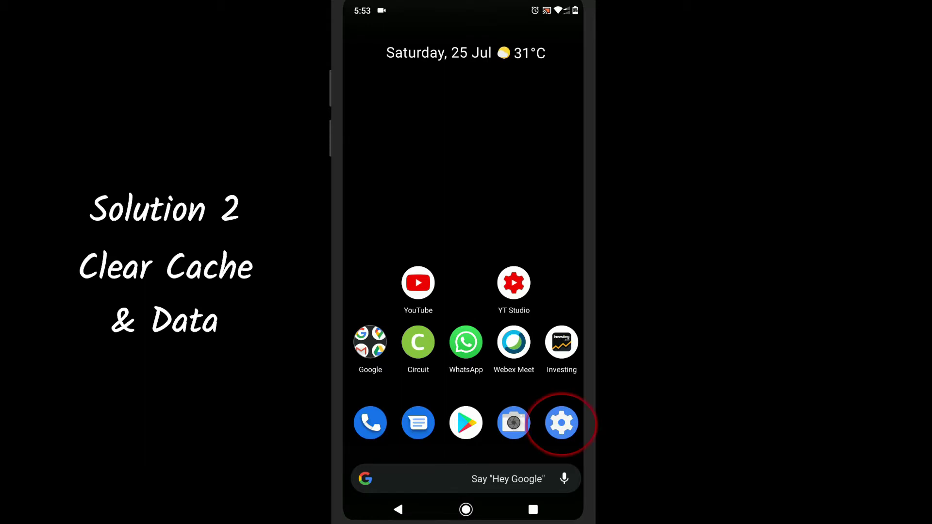
Step: Force-stop YouTube from its app info page in Settings
click(562, 422)
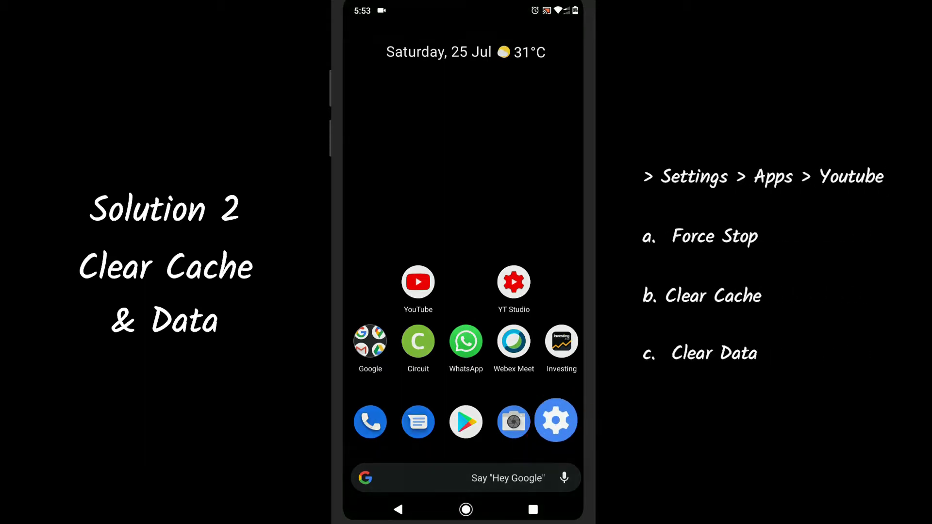
click(428, 180)
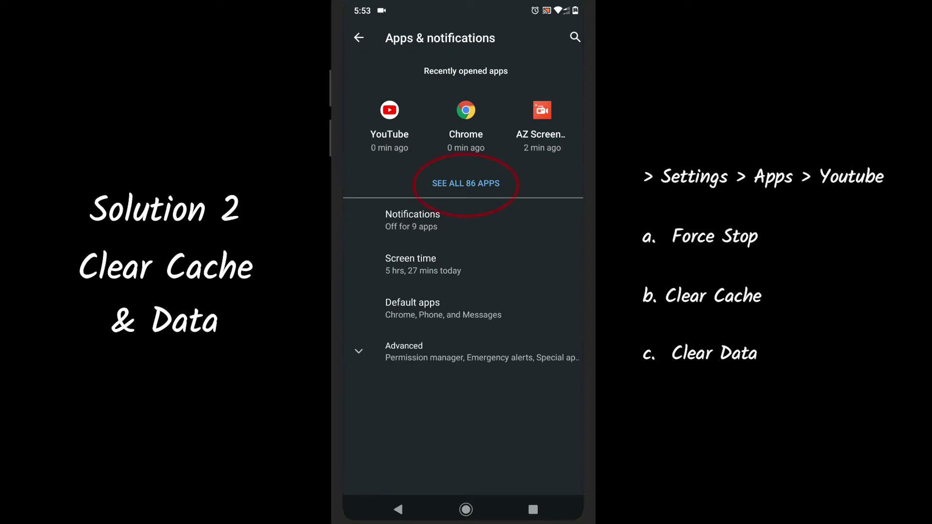
click(465, 183)
scroll(466, 277, down, 10)
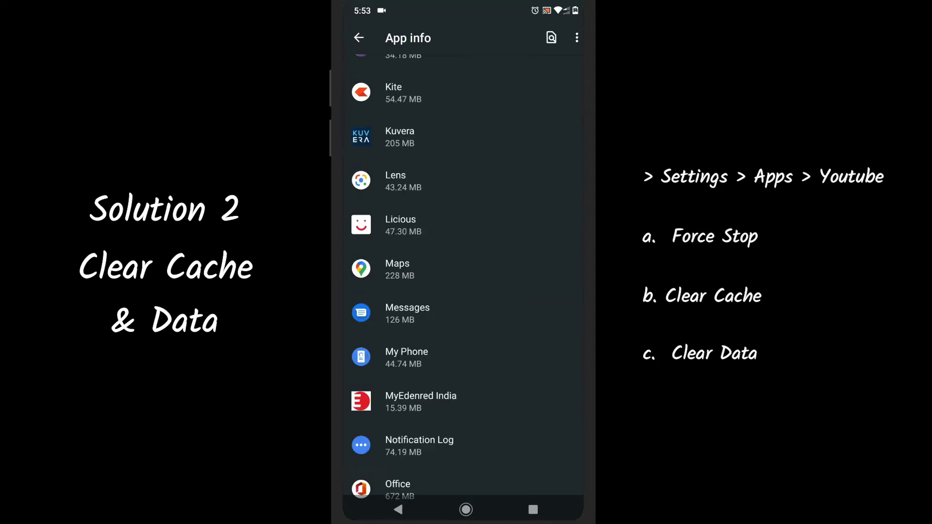
click(404, 430)
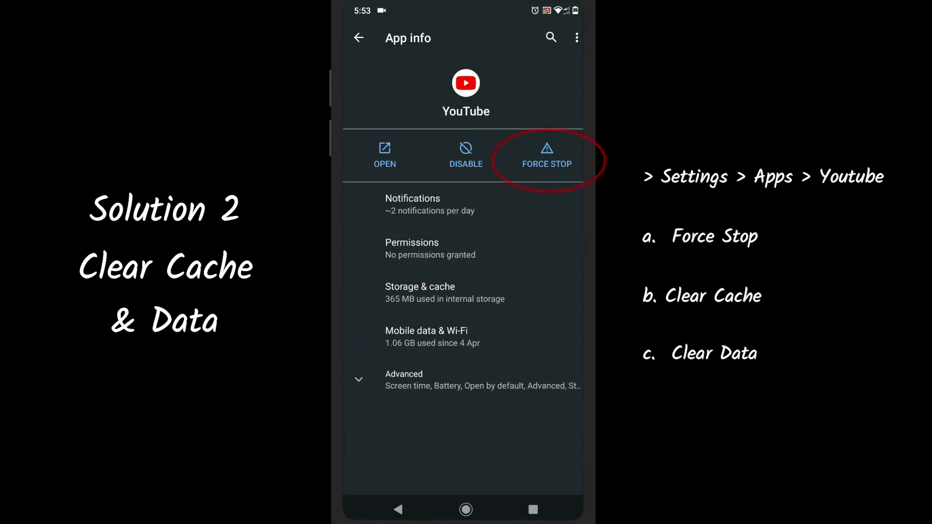
click(547, 155)
click(545, 290)
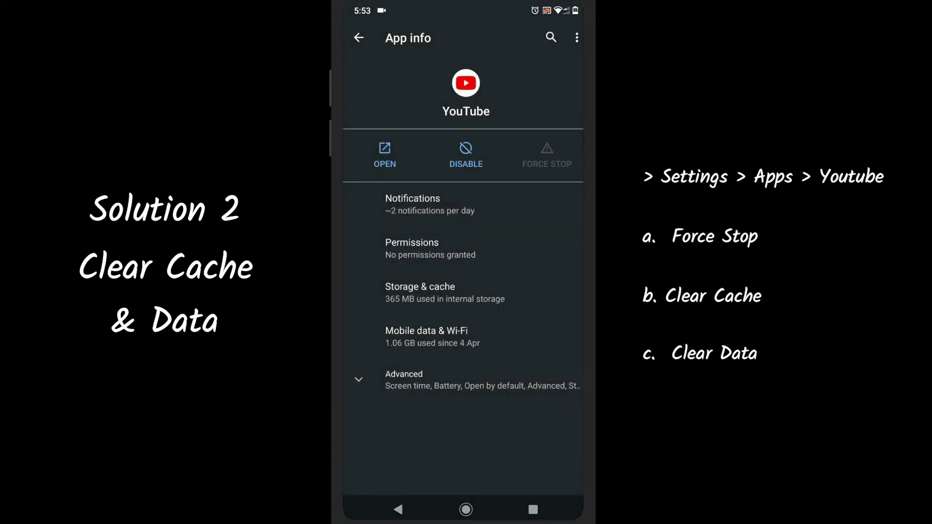
Step: Clear YouTube's cache and storage, then return to the all-apps list
click(444, 293)
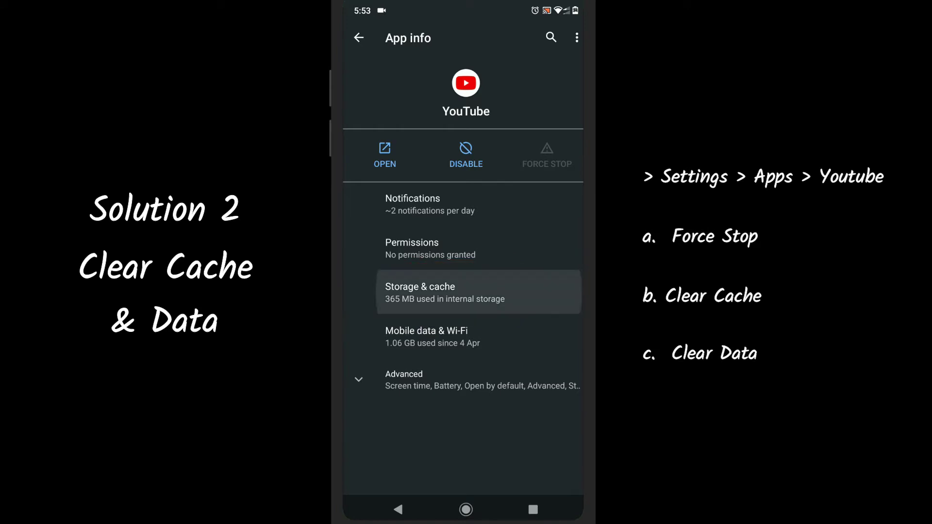
click(527, 170)
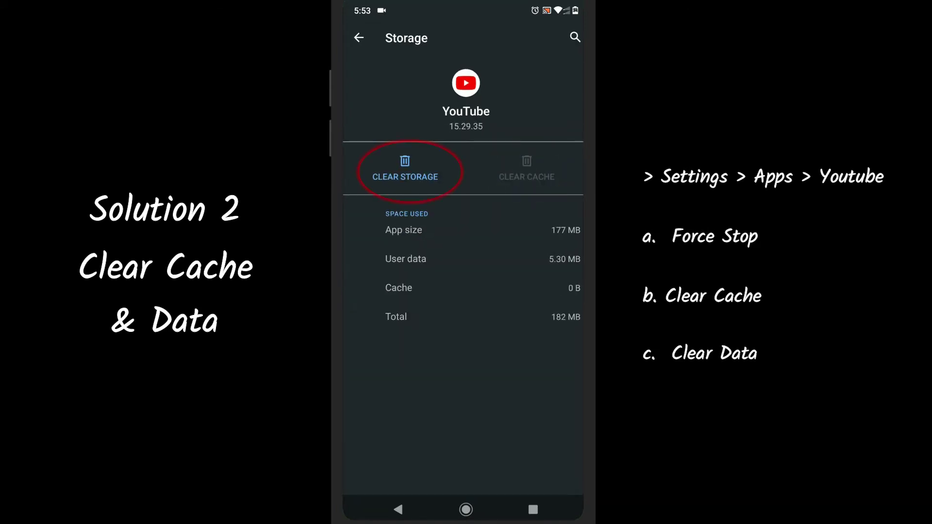
click(405, 170)
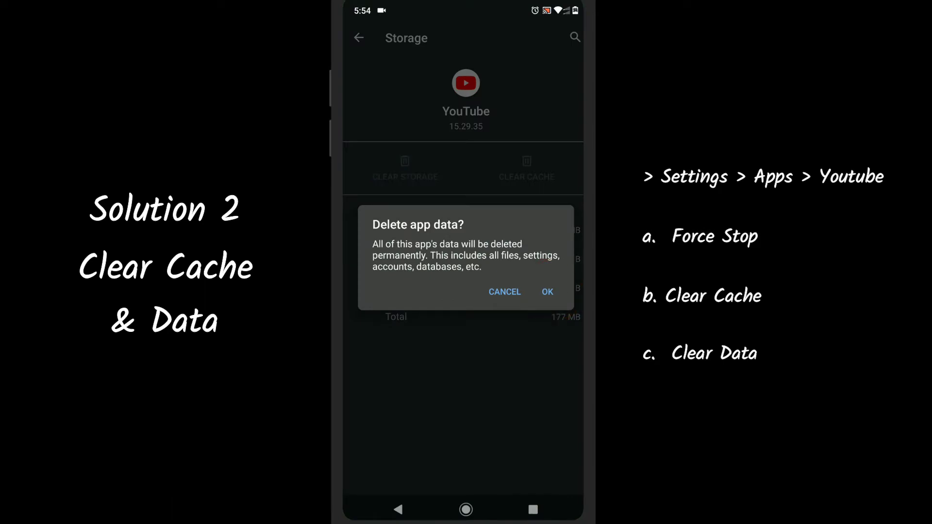
click(547, 292)
click(398, 509)
click(398, 509)
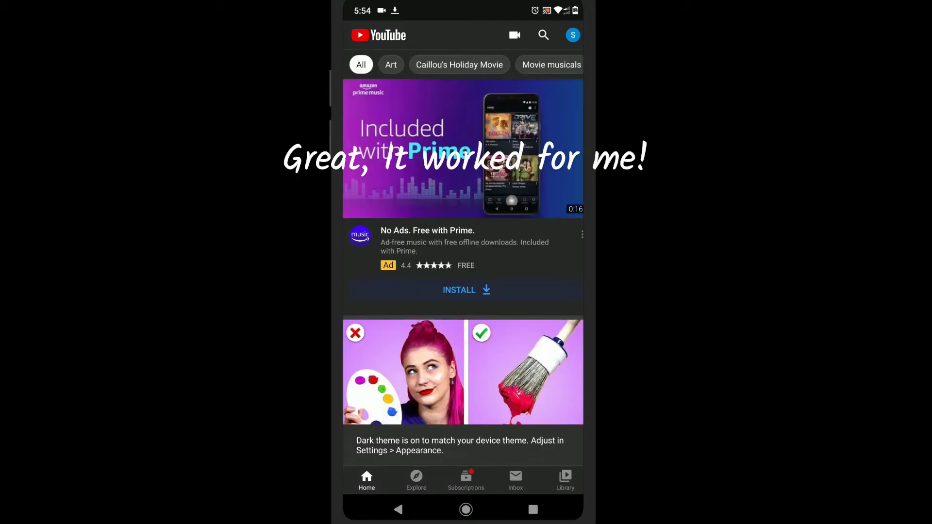
Step: Scroll YouTube's home feed to confirm videos load, then exit to the home screen
scroll(463, 237, down, 1)
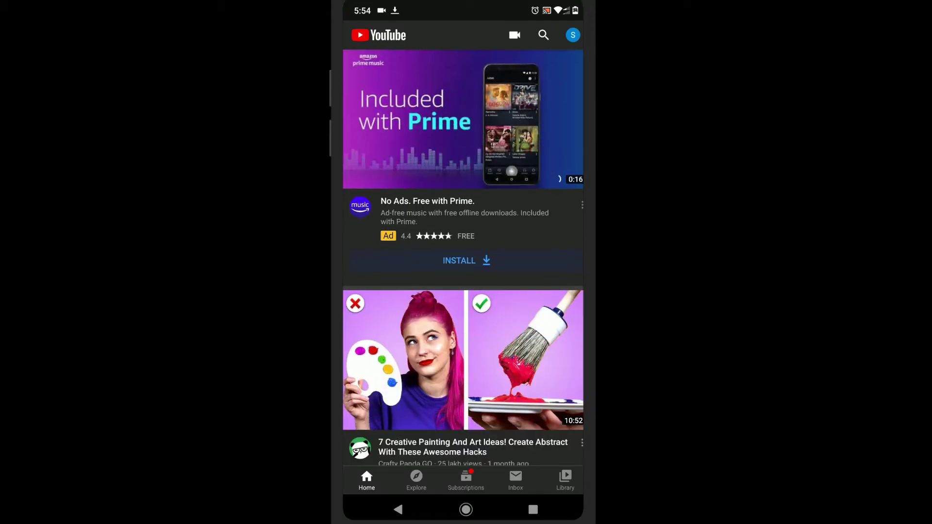
click(398, 510)
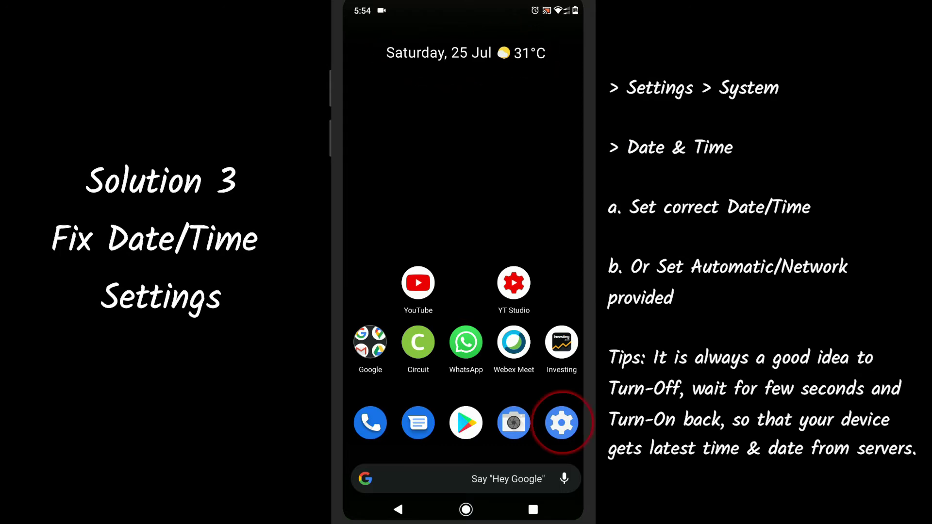
click(561, 422)
scroll(463, 262, down, 5)
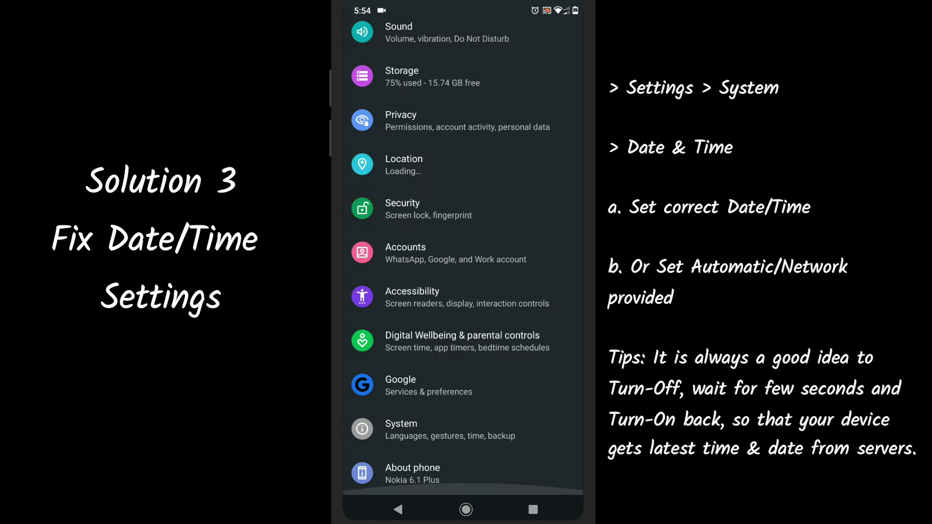
click(401, 428)
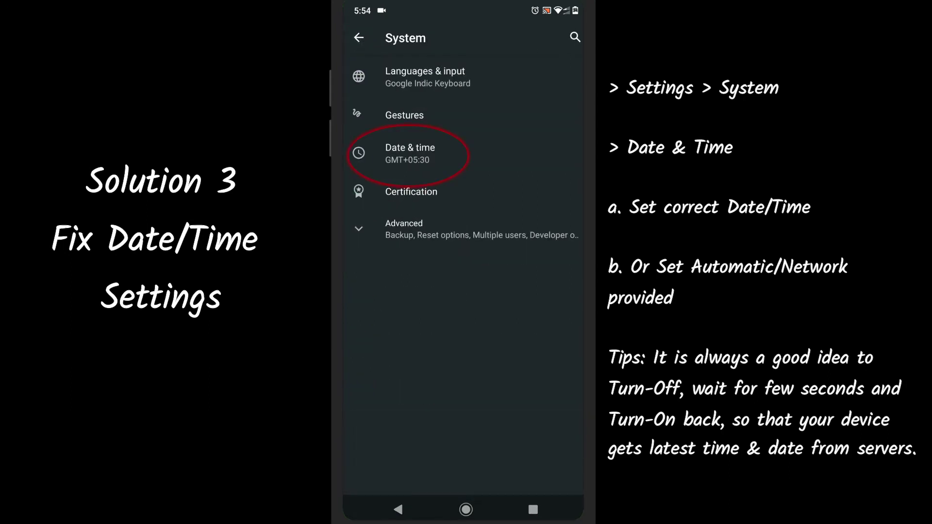
click(410, 153)
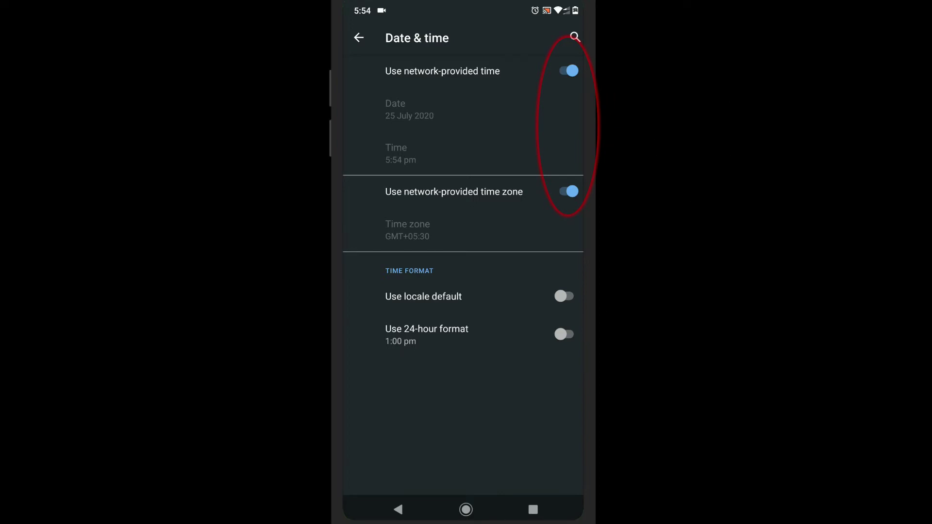
click(398, 509)
click(398, 509)
click(398, 509)
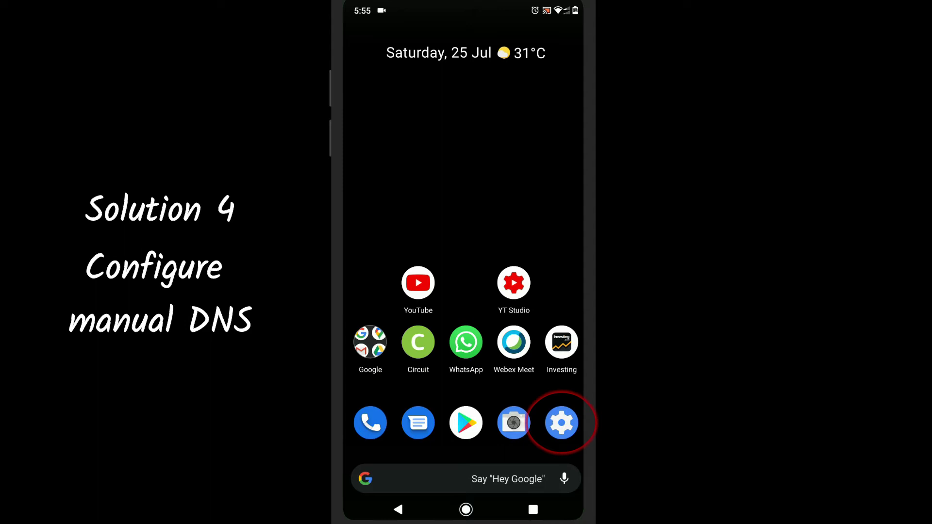
Step: Edit the connected Wi-Fi network and switch its IP settings from DHCP to Static
click(562, 423)
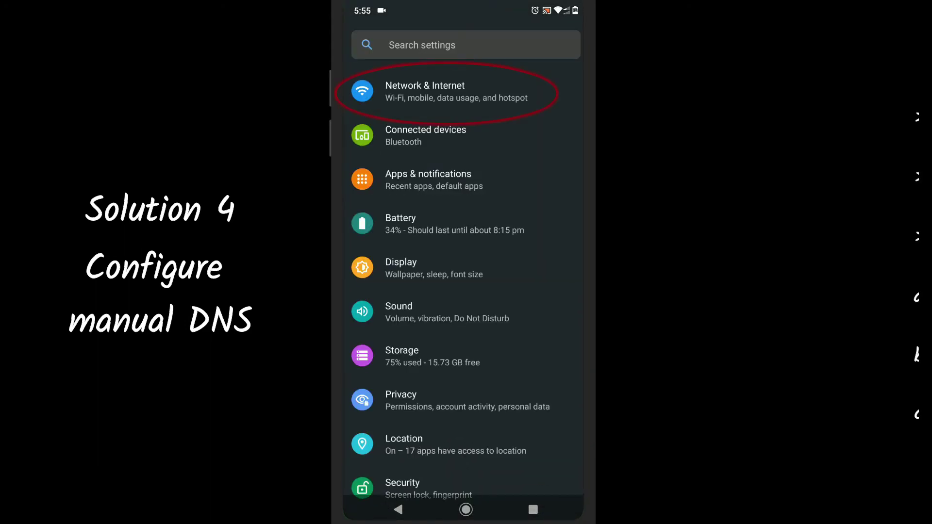
click(425, 91)
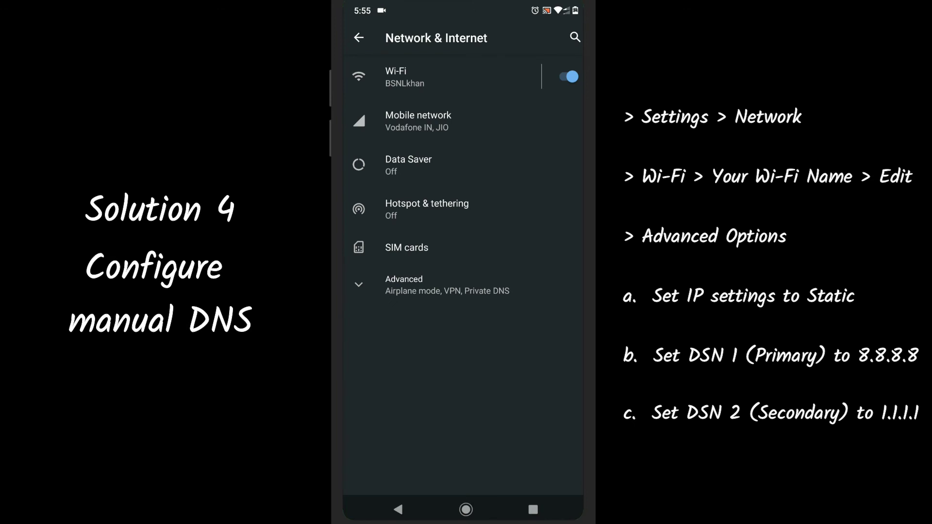
click(403, 77)
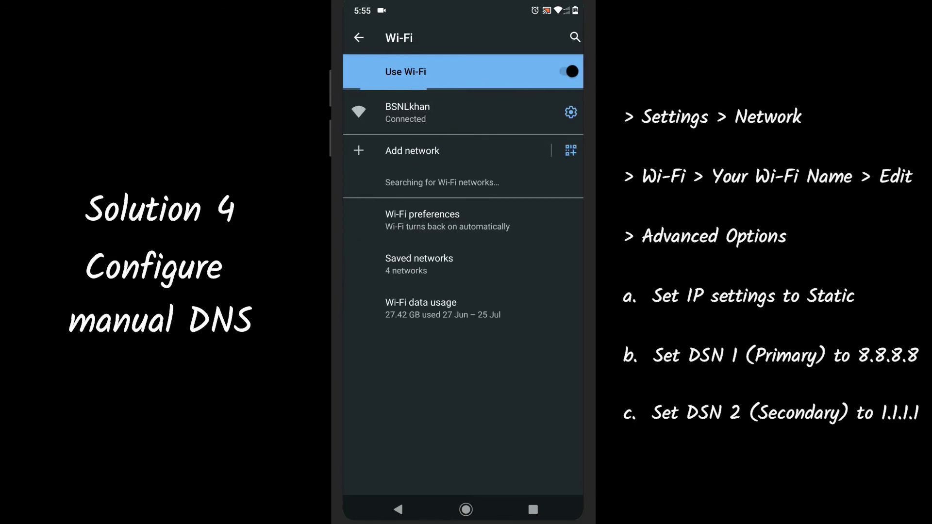
click(407, 113)
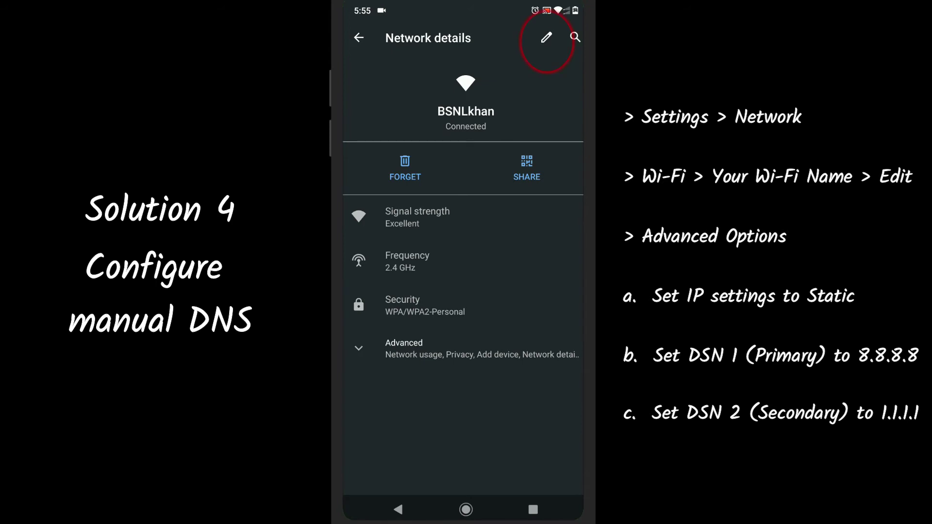
click(546, 37)
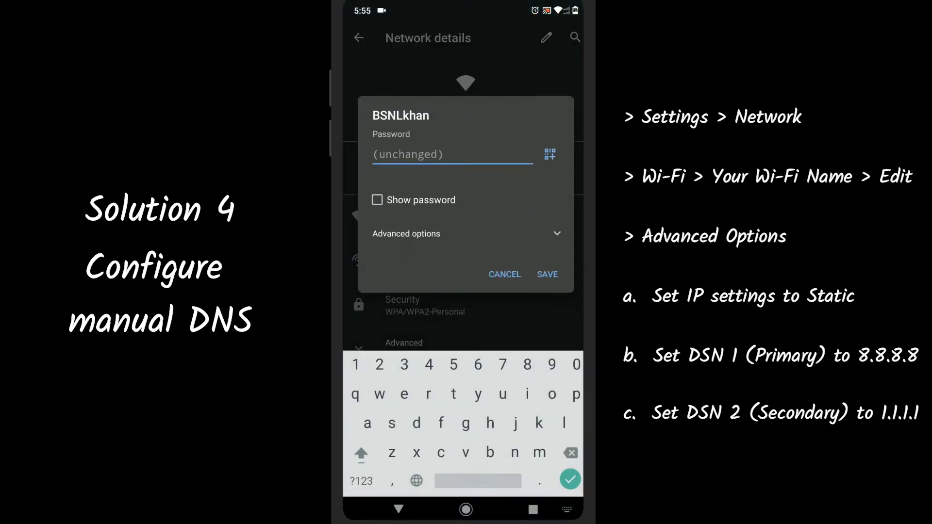
click(406, 224)
scroll(466, 189, down, 2)
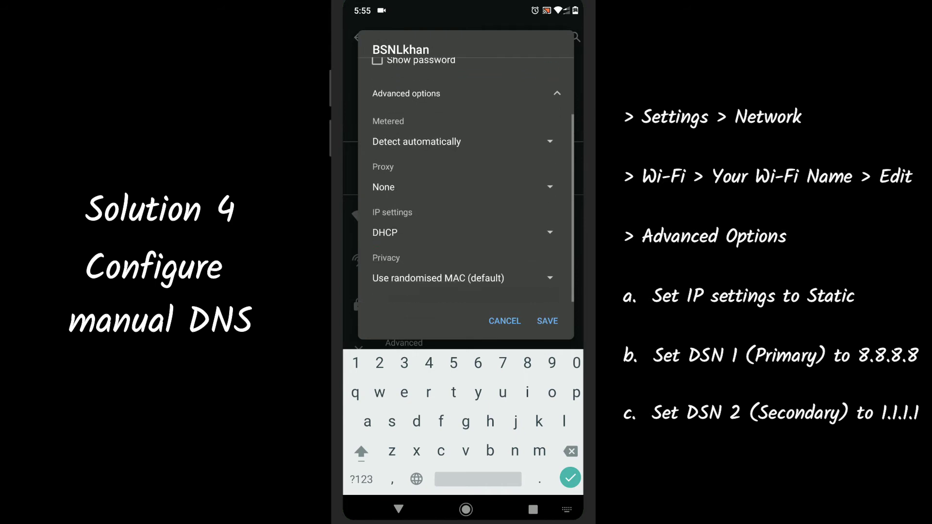
click(549, 232)
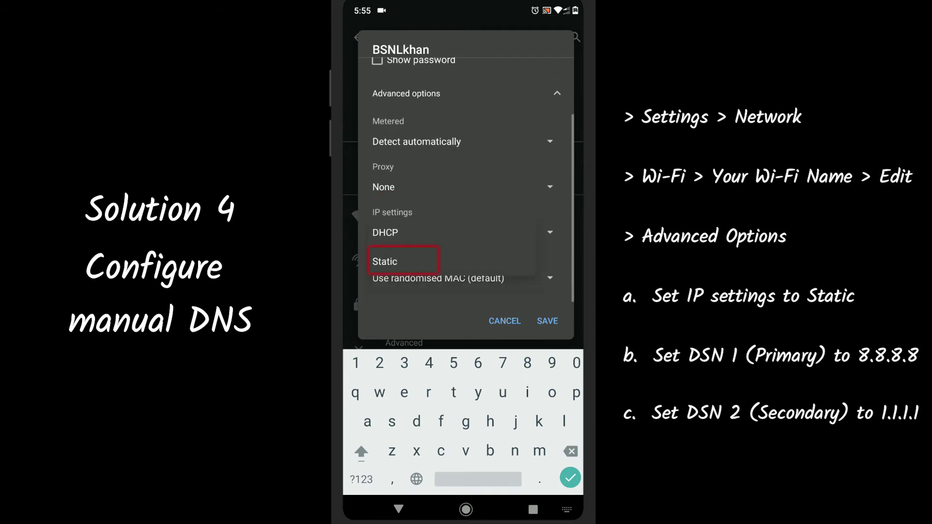
click(385, 261)
Step: Set DNS 1 to 8.8.8.8 and DNS 2 to 1.1.1.1, then save
scroll(466, 194, down, 3)
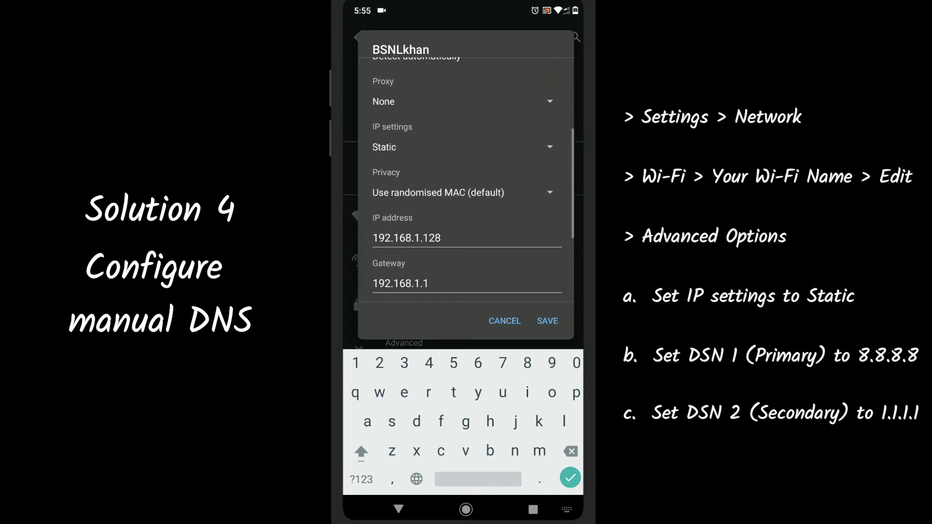
scroll(466, 194, down, 3)
click(405, 232)
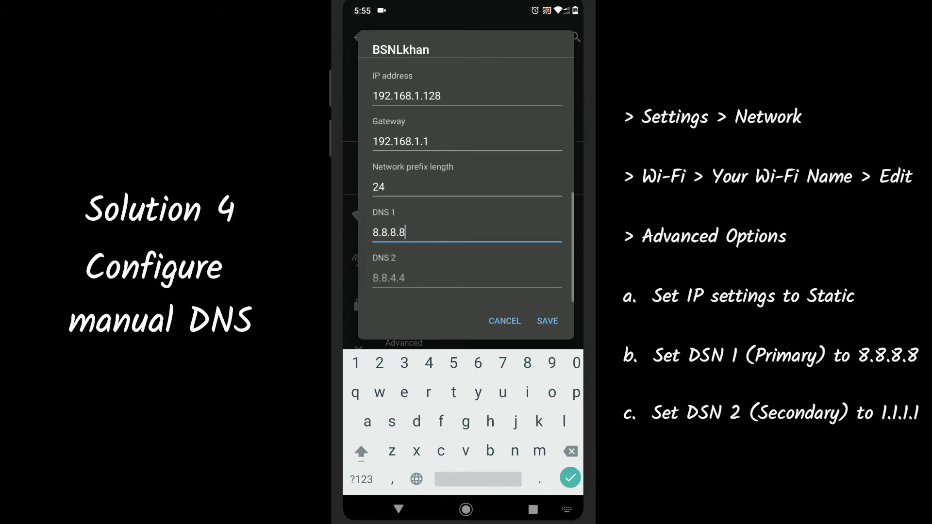
scroll(466, 194, down, 1)
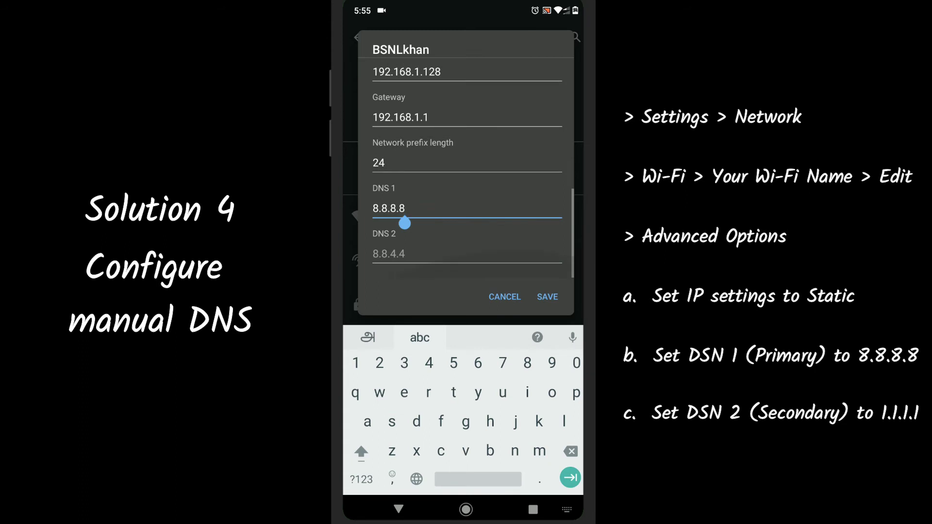
click(436, 253)
key(BackSpace)
key(BackSpace)
key(BackSpace)
text(1.1.1.)
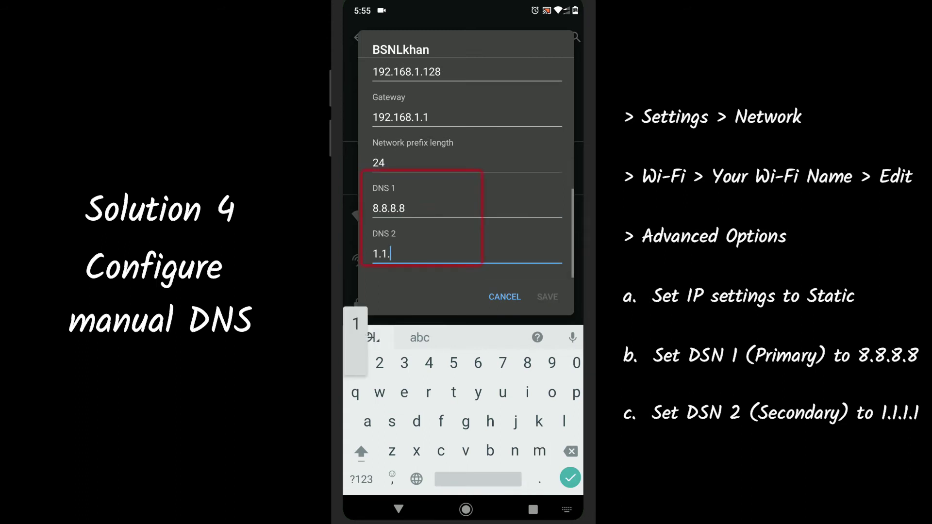
text(1)
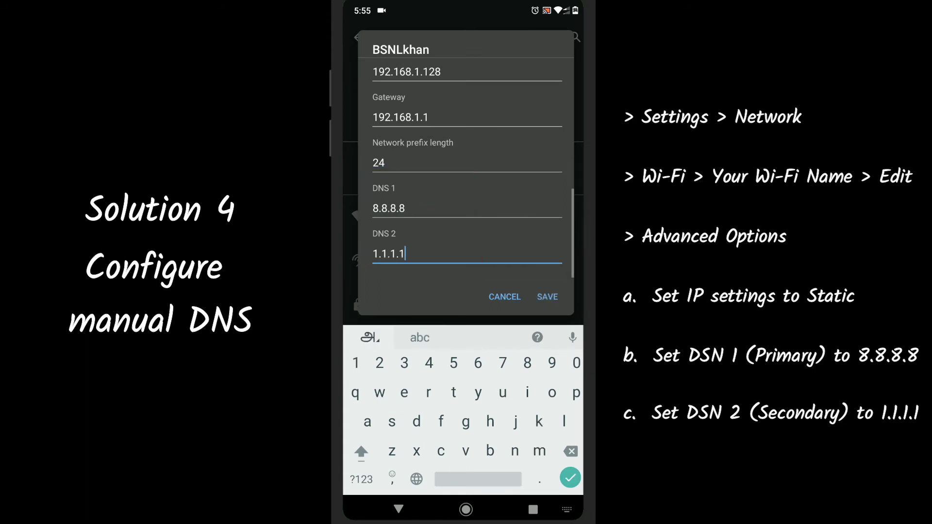
click(548, 297)
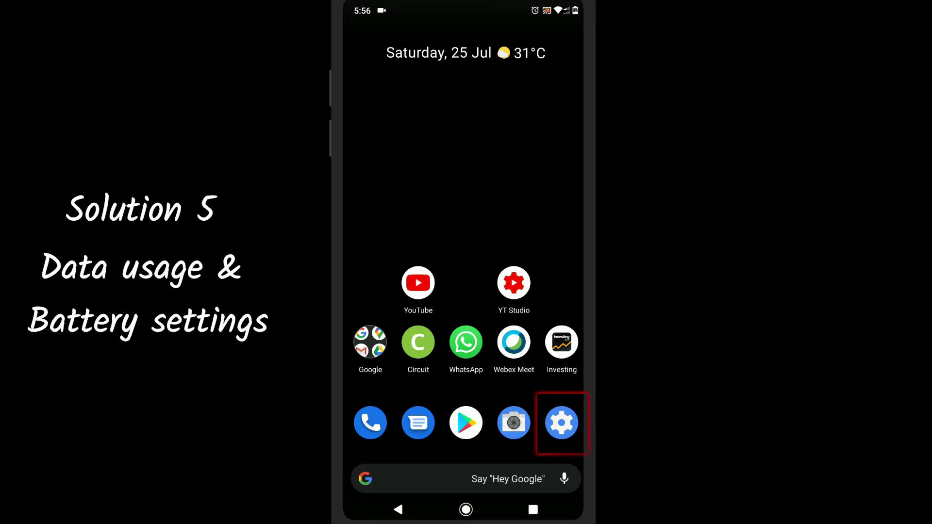
Step: Turn on Background data and Unrestricted data usage in YouTube's Mobile data & Wi-Fi settings
click(561, 423)
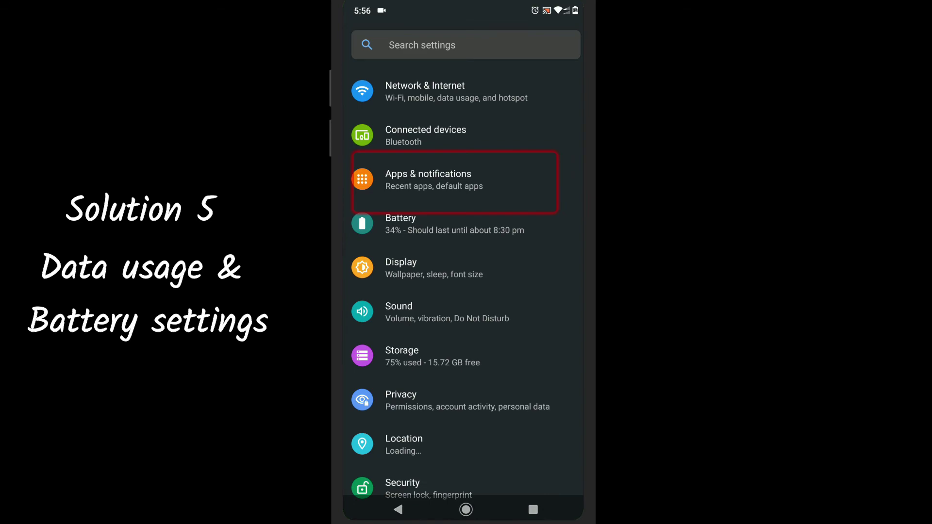
click(429, 180)
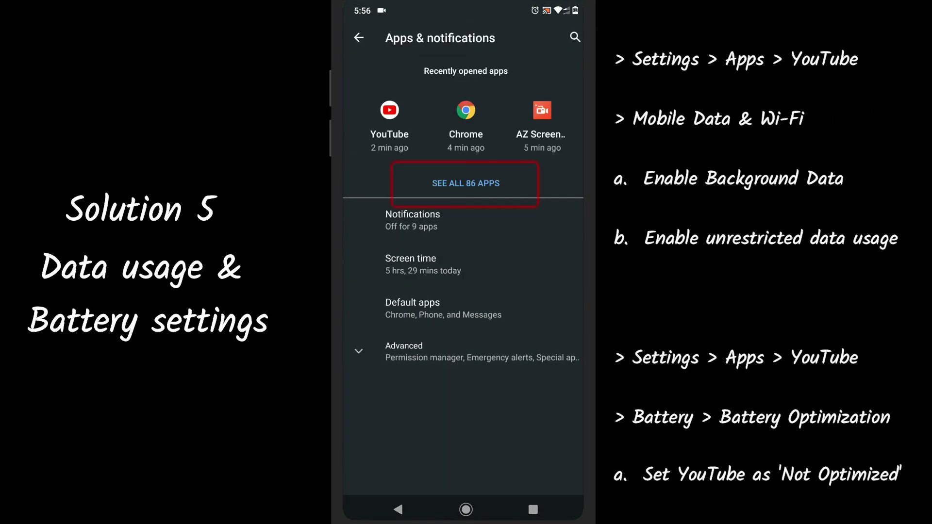
click(466, 183)
scroll(464, 281, down, 15)
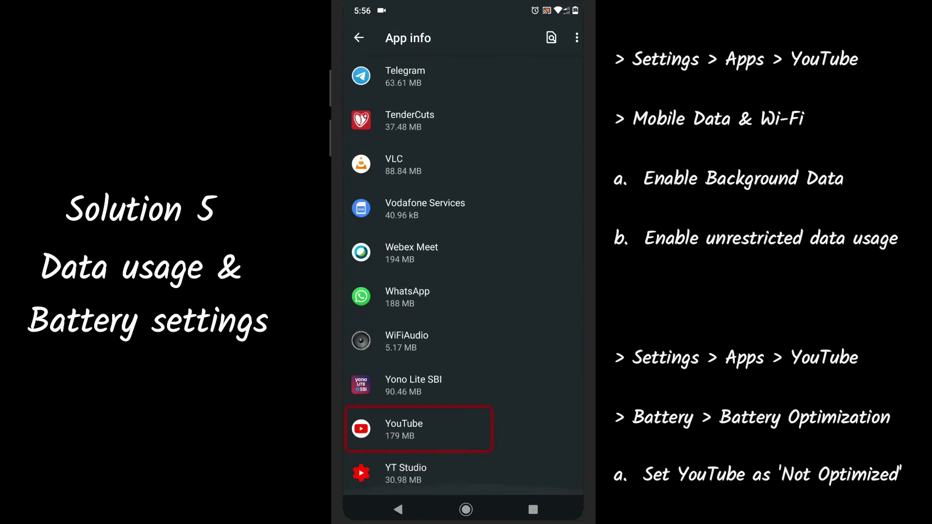
click(418, 429)
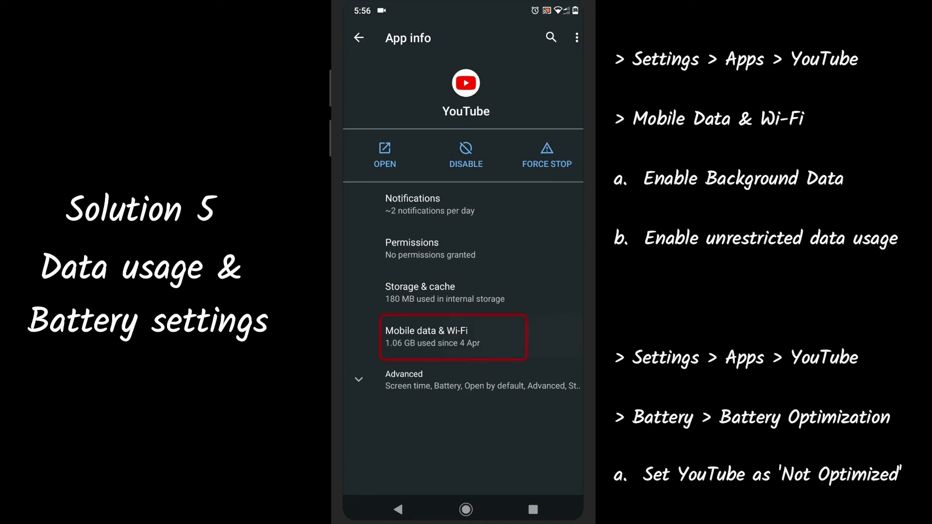
click(427, 337)
click(569, 333)
click(563, 387)
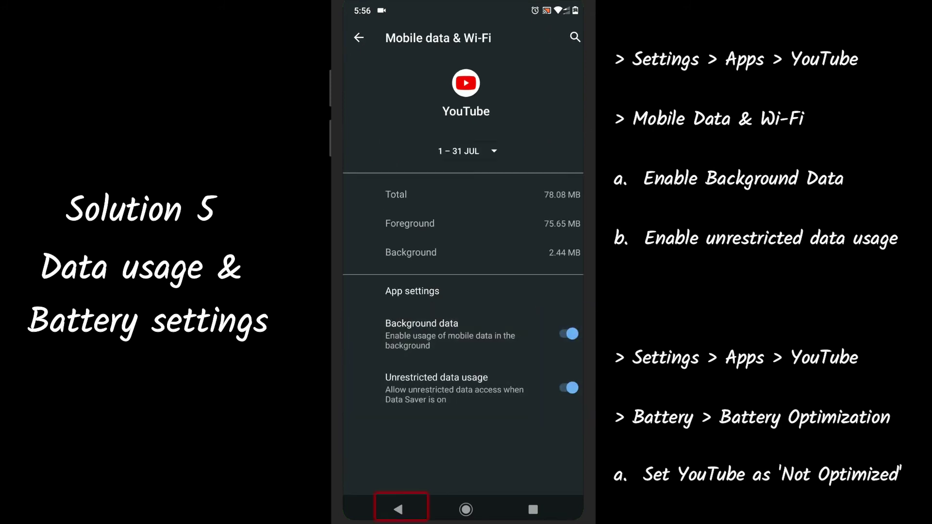
Step: In Battery optimisation, show All apps, search 'youtu' and open YouTube's optimisation choice
click(398, 509)
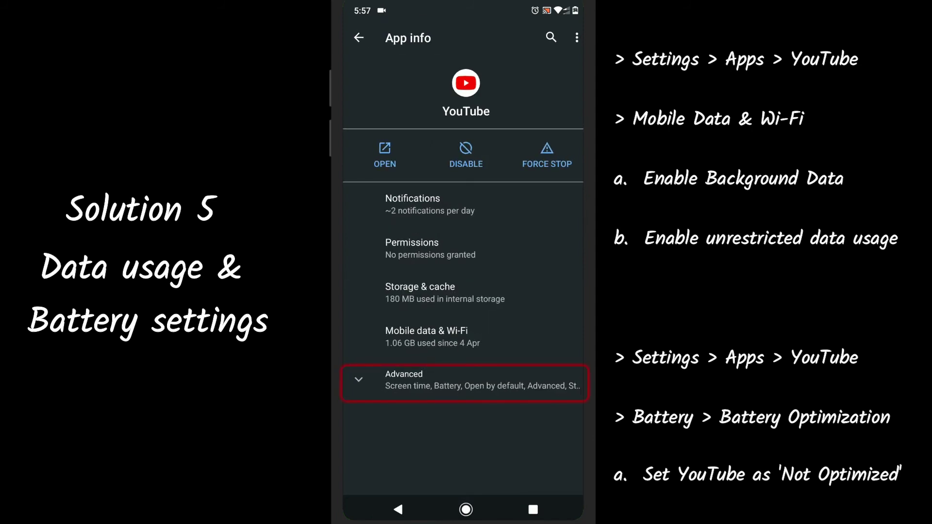
click(437, 380)
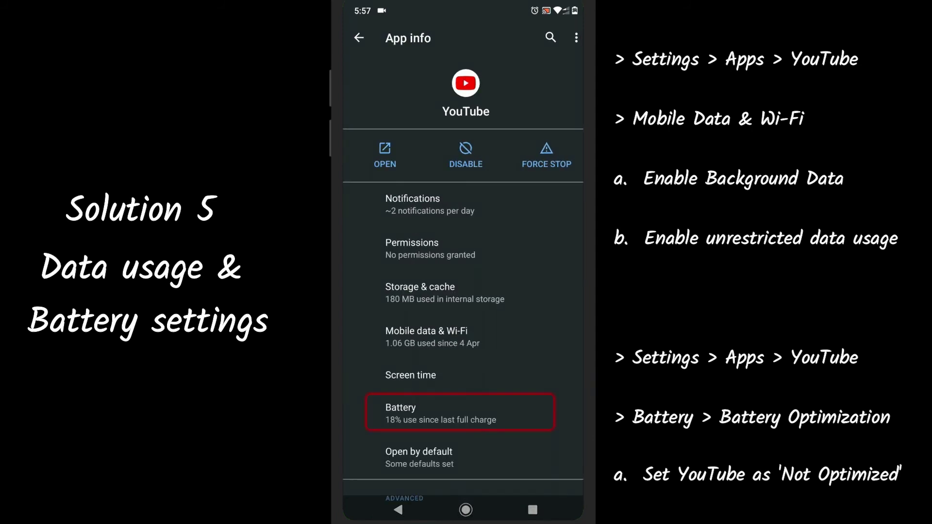
click(412, 413)
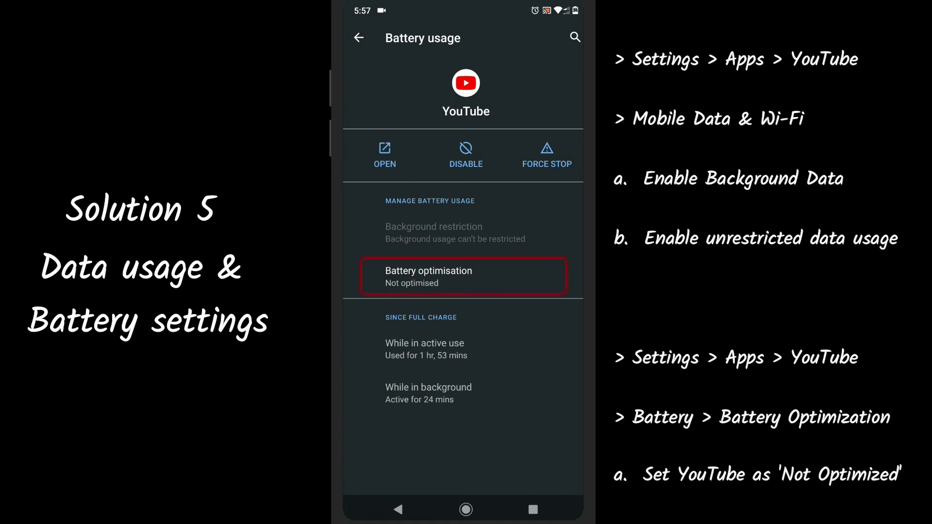
click(429, 277)
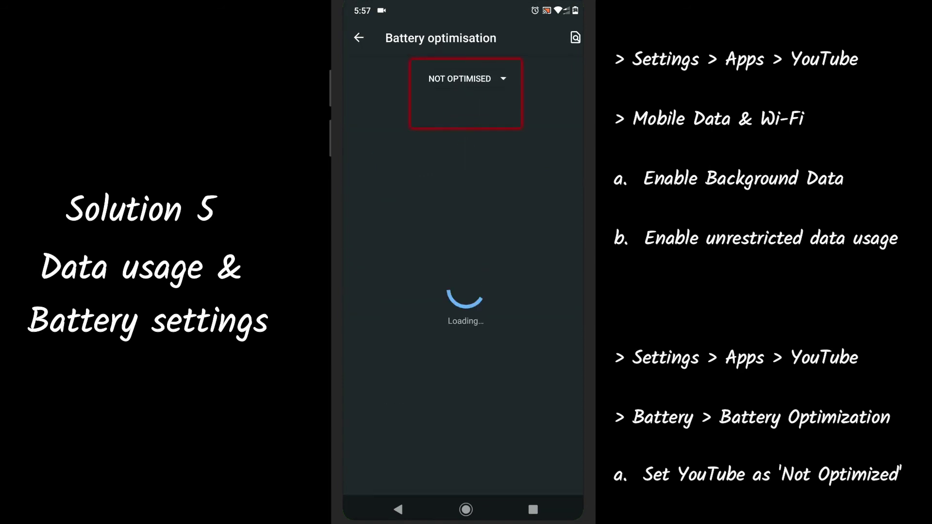
click(458, 79)
click(441, 108)
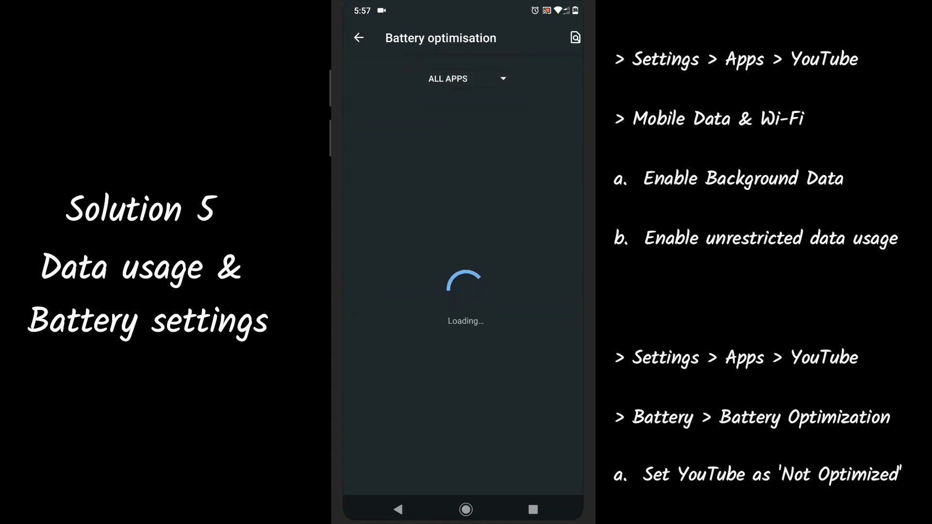
click(576, 37)
text(youtu)
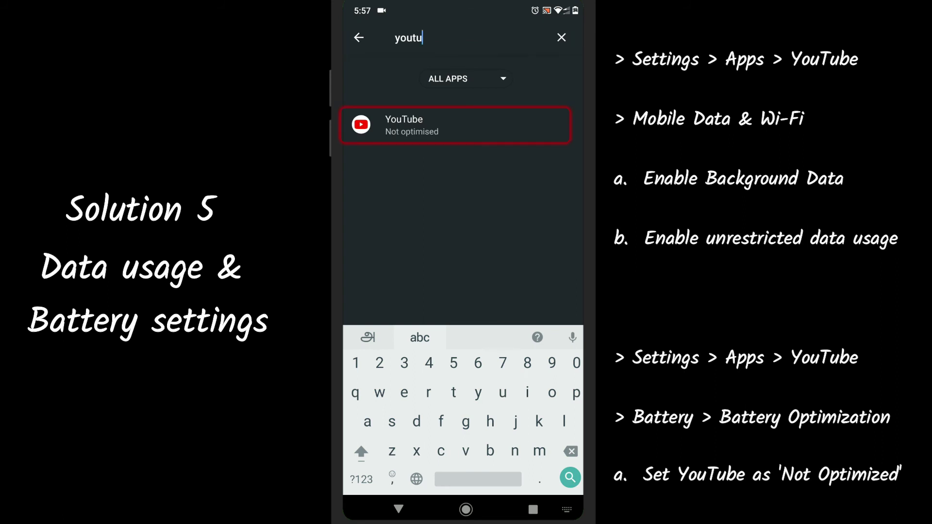
click(404, 124)
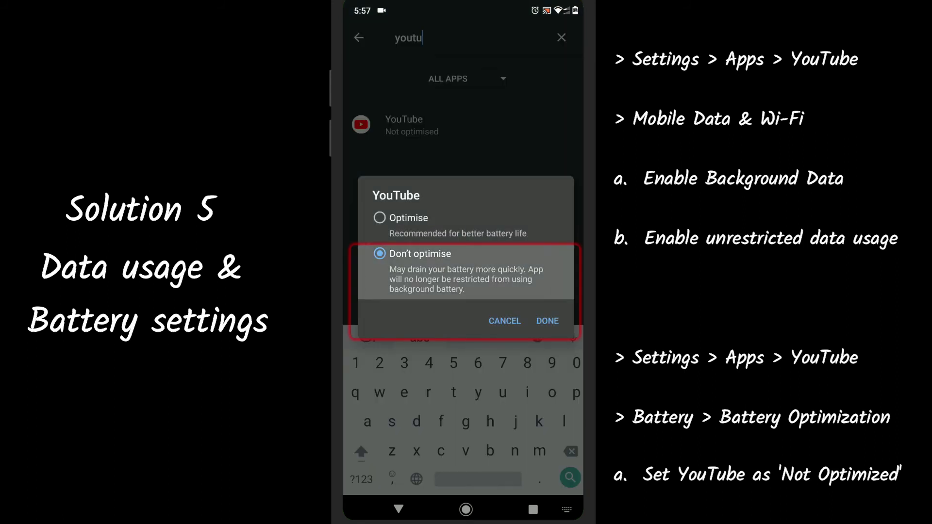